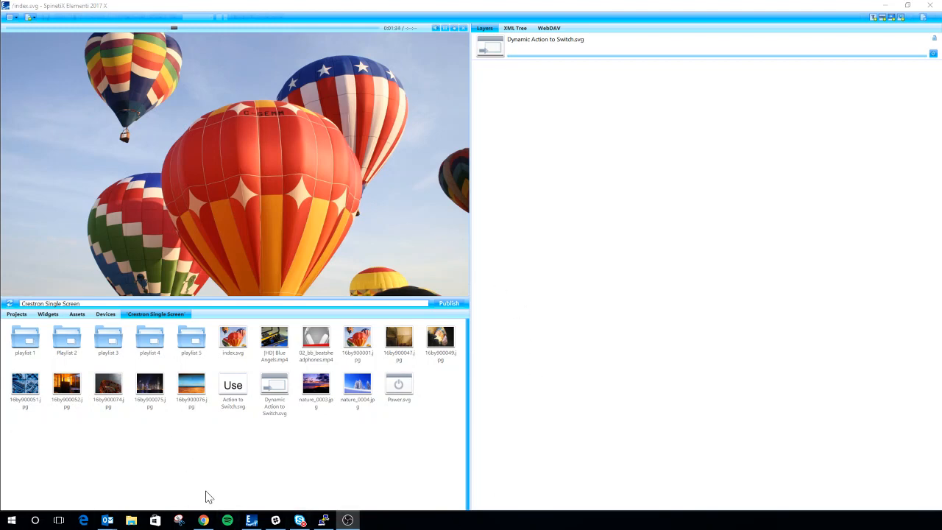
Switch to Chrome and examine the Crestron tutorials and sample project downloads on the SpinetiX support wiki.
{"action": "left_click", "coordinate": [203, 520]}
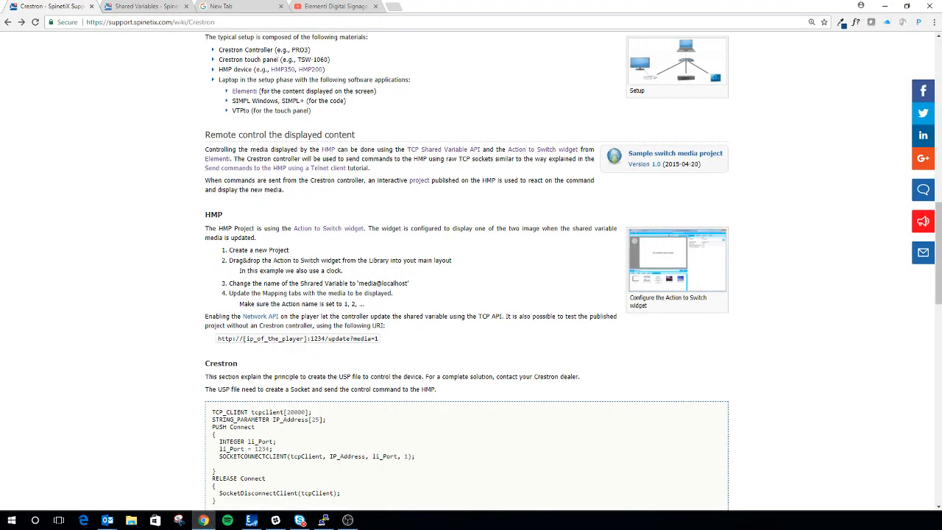
{"action": "scroll", "coordinate": [368, 286], "scroll_direction": "up", "scroll_amount": 7}
{"action": "scroll", "coordinate": [365, 274], "scroll_direction": "up", "scroll_amount": 3}
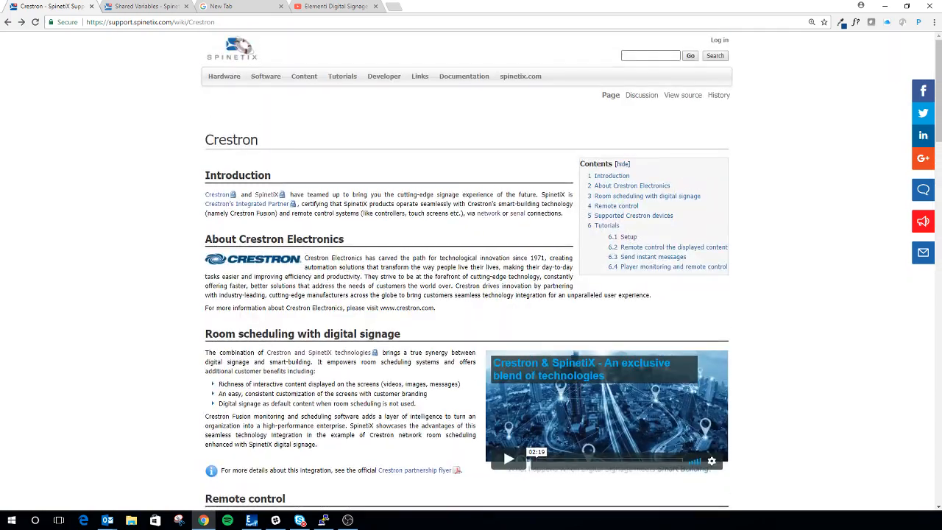
{"action": "scroll", "coordinate": [339, 235], "scroll_direction": "down", "scroll_amount": 10}
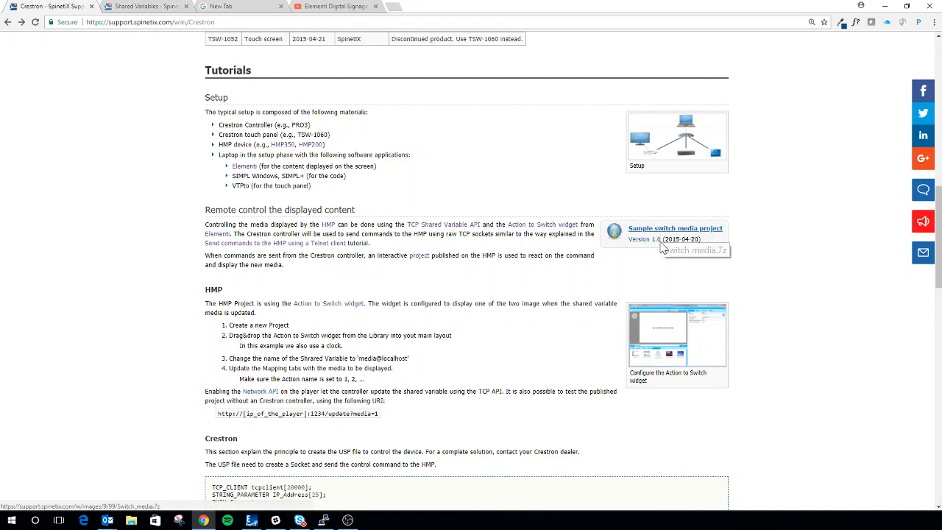
{"action": "scroll", "coordinate": [665, 234], "scroll_direction": "down", "scroll_amount": 8}
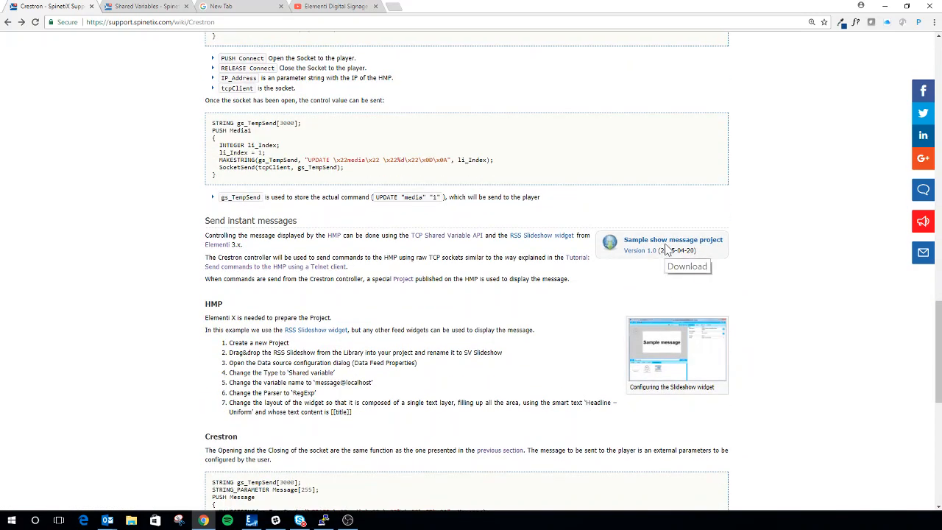
{"action": "scroll", "coordinate": [624, 308], "scroll_direction": "up", "scroll_amount": 5}
{"action": "scroll", "coordinate": [594, 324], "scroll_direction": "up", "scroll_amount": 3}
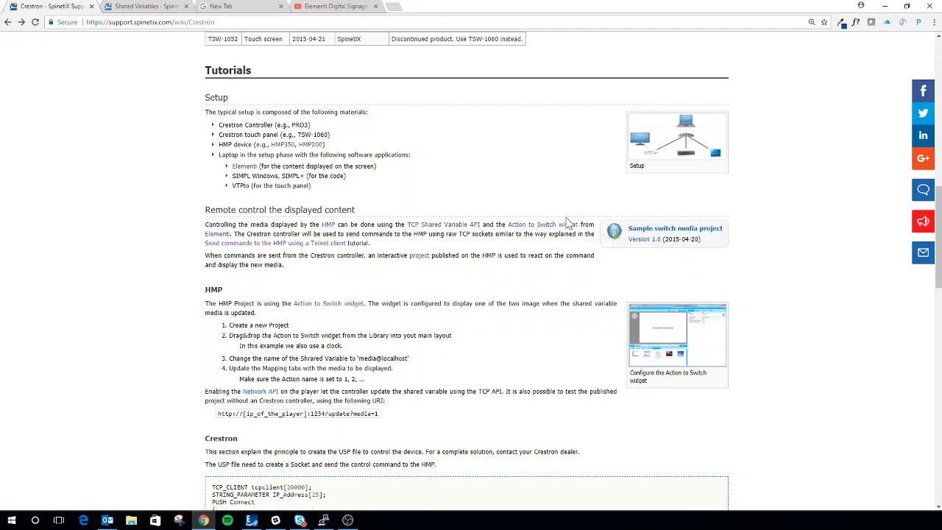
Switch to Elementi and open the Dynamic Action to Switch layer of index.svg to review its Shared Variable property.
{"action": "left_click", "coordinate": [251, 520]}
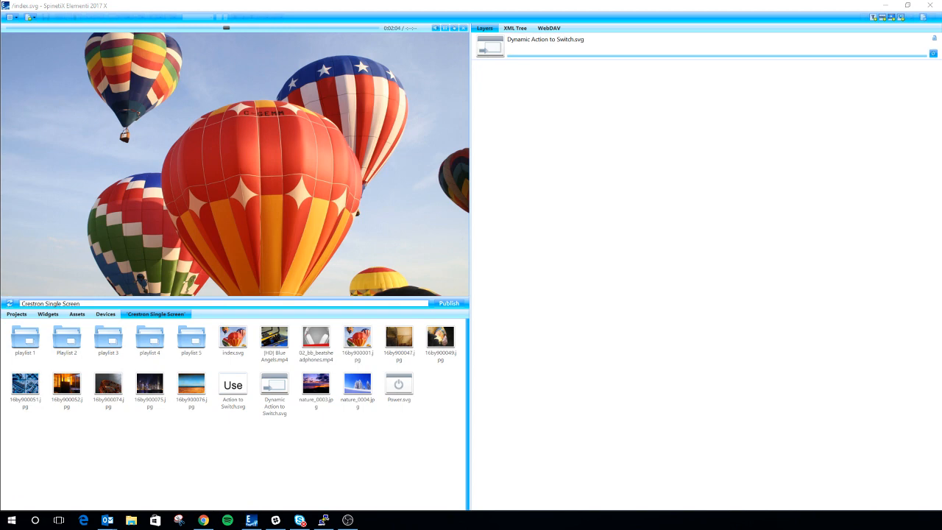
{"action": "left_click", "coordinate": [238, 351]}
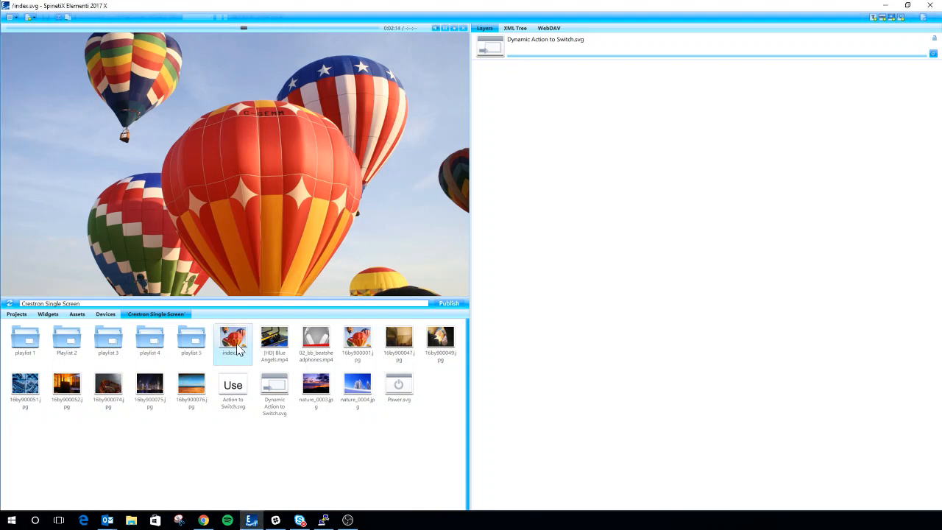
{"action": "left_click", "coordinate": [579, 54]}
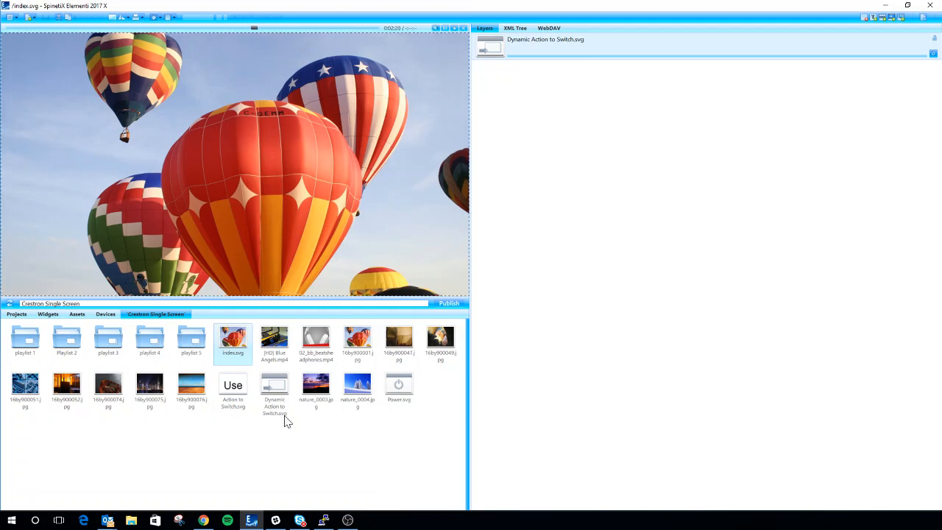
{"action": "left_click", "coordinate": [274, 394]}
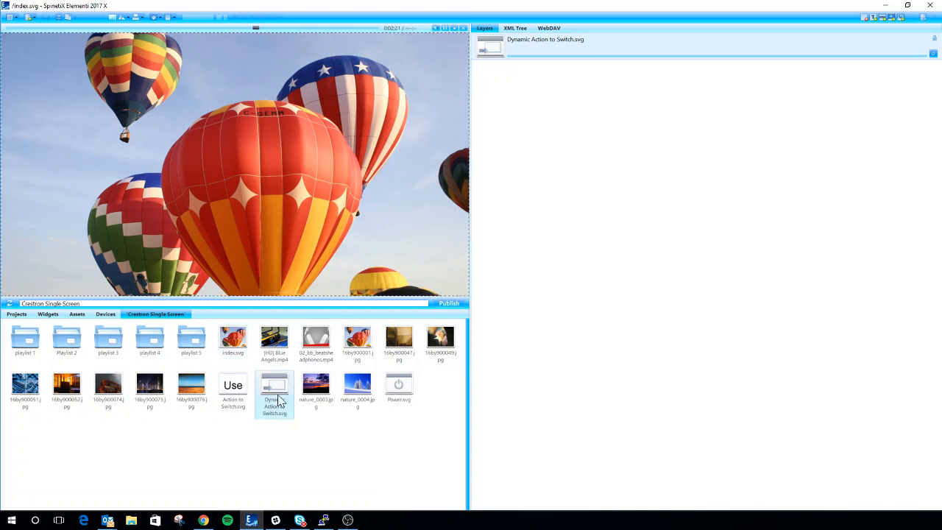
{"action": "double_click", "coordinate": [546, 51]}
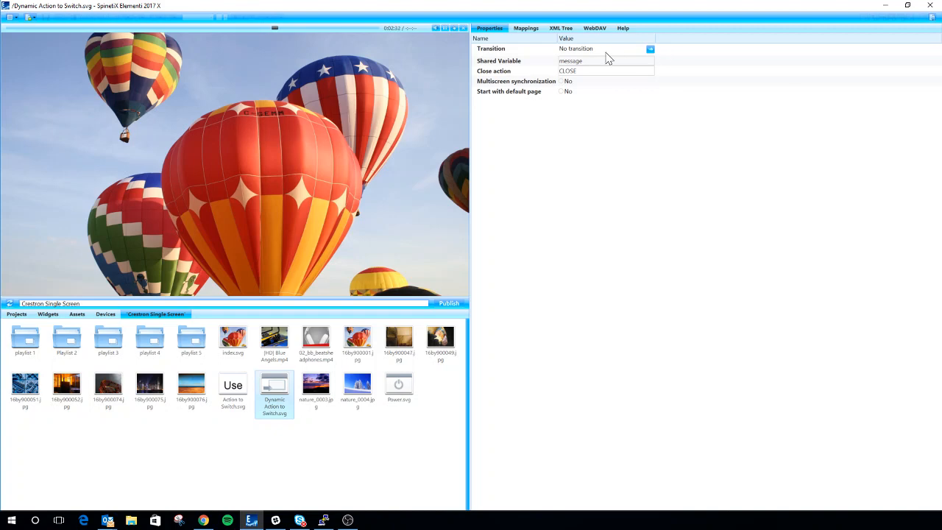
{"action": "left_click", "coordinate": [584, 63]}
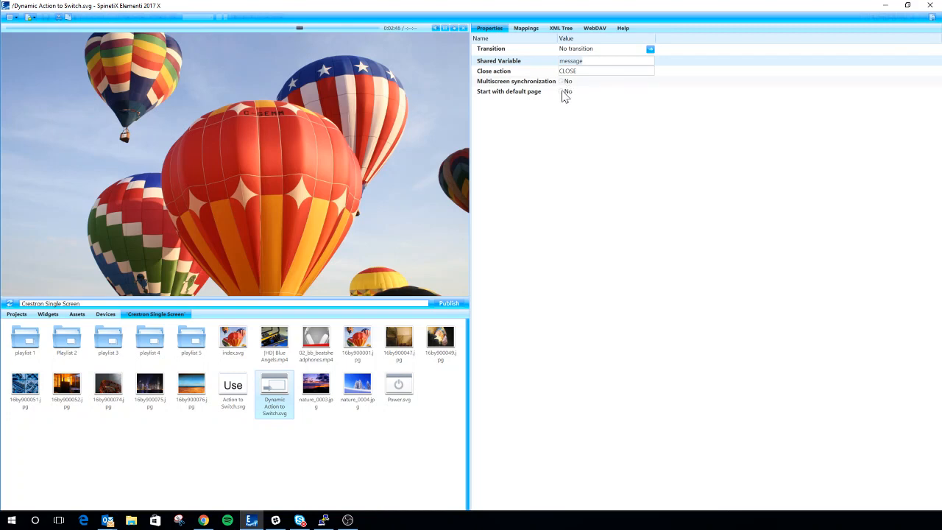
Add 16by900047.jpg as a new page in the widget's mappings and assign it action 8.
{"action": "left_click", "coordinate": [523, 33]}
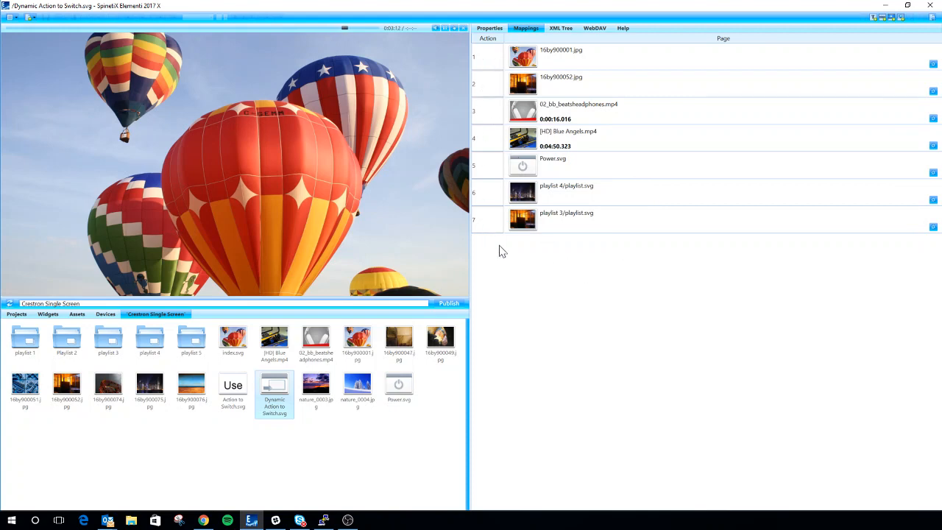
{"action": "left_click_drag", "start_coordinate": [410, 356], "coordinate": [579, 263]}
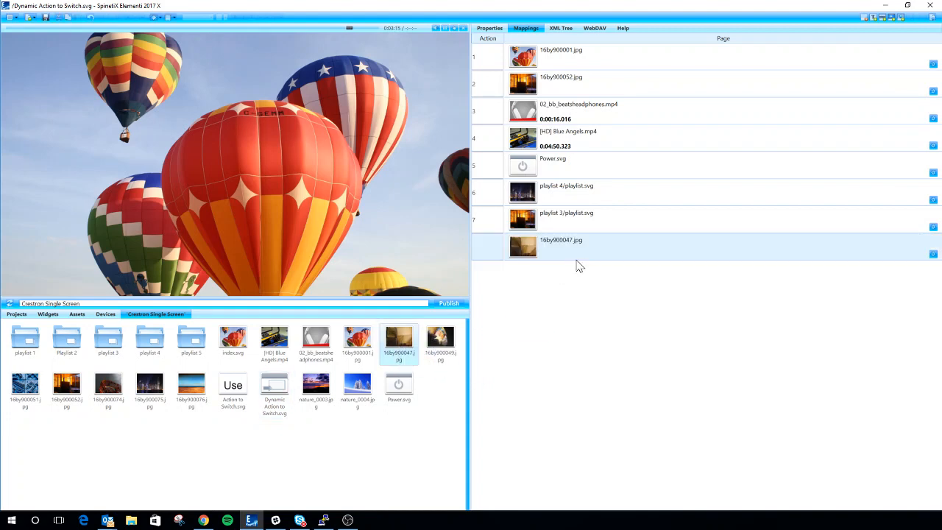
{"action": "left_click", "coordinate": [497, 248]}
{"action": "type", "text": "8"}
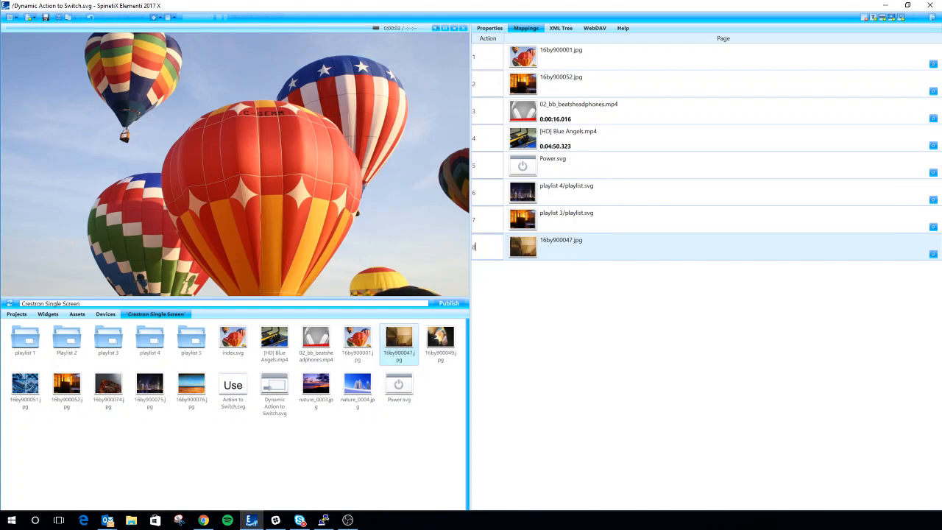
{"action": "key", "text": "Return"}
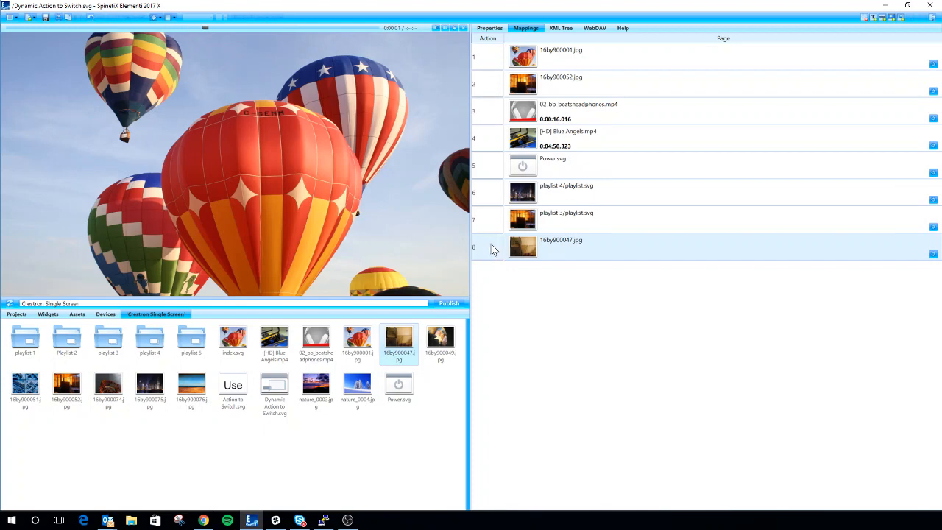
Rename the action of the 16by900047.jpg mapping to "hello" and return to the index.svg layers.
{"action": "double_click", "coordinate": [491, 249]}
{"action": "key", "text": "BackSpace"}
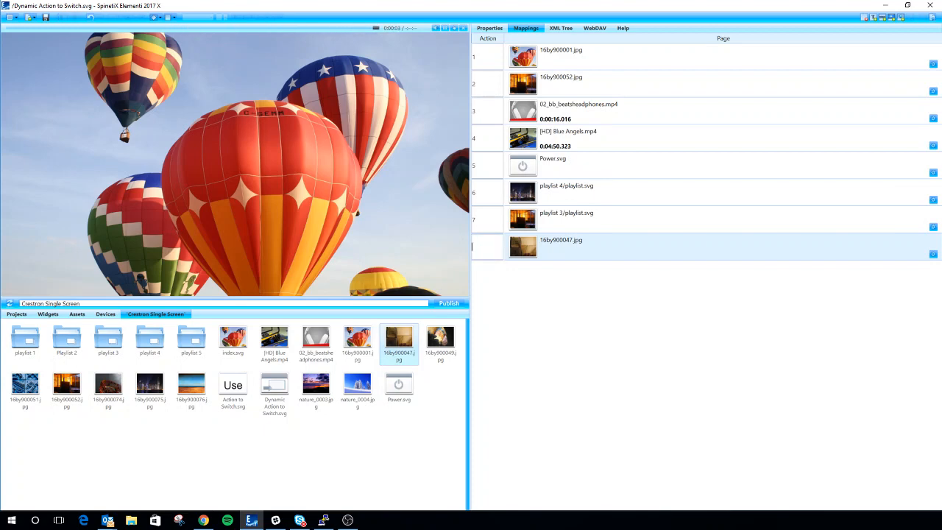
{"action": "type", "text": "hello"}
{"action": "key", "text": "Return"}
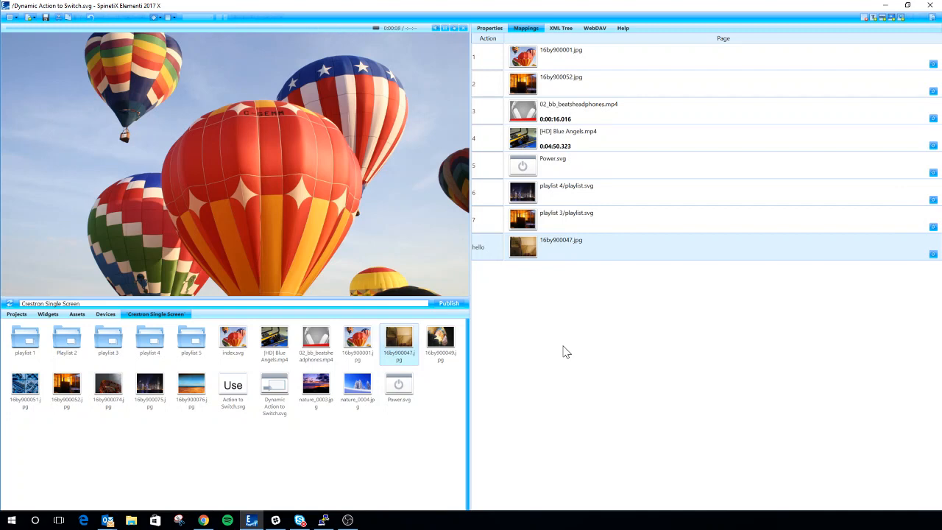
{"action": "left_click", "coordinate": [932, 17]}
{"action": "left_click", "coordinate": [932, 17]}
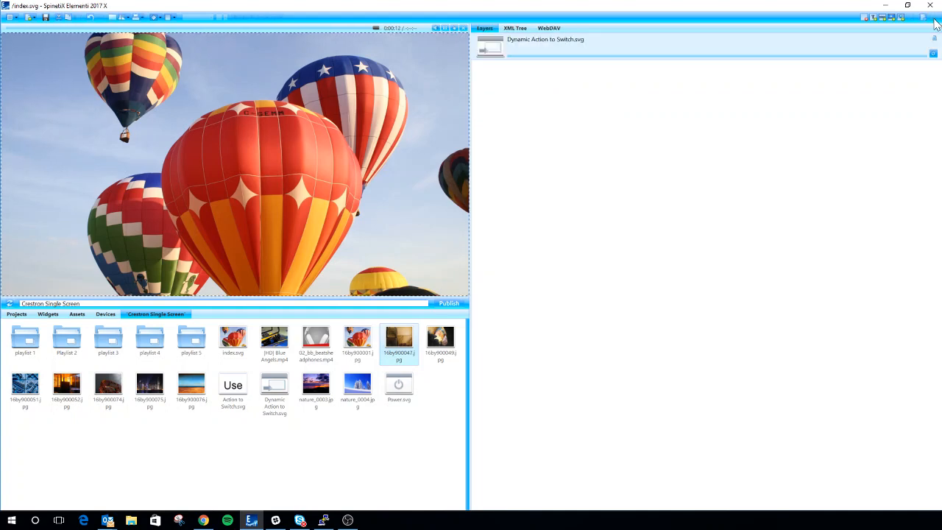
Shrink the Dynamic Action to Switch layer to about two-thirds size, place it near the canvas's lower-left corner, and save.
{"action": "left_click_drag", "start_coordinate": [467, 34], "coordinate": [277, 133]}
{"action": "left_click_drag", "start_coordinate": [203, 219], "coordinate": [245, 194]}
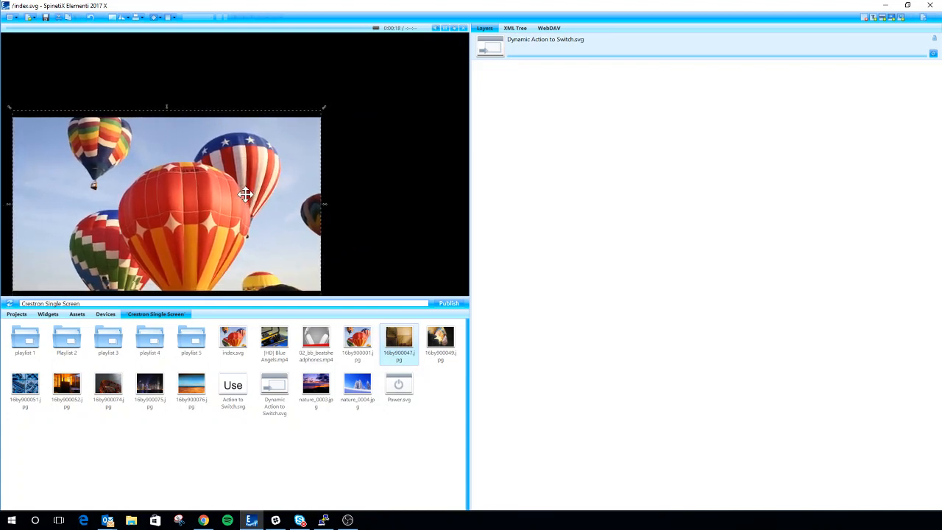
{"action": "left_click", "coordinate": [46, 17]}
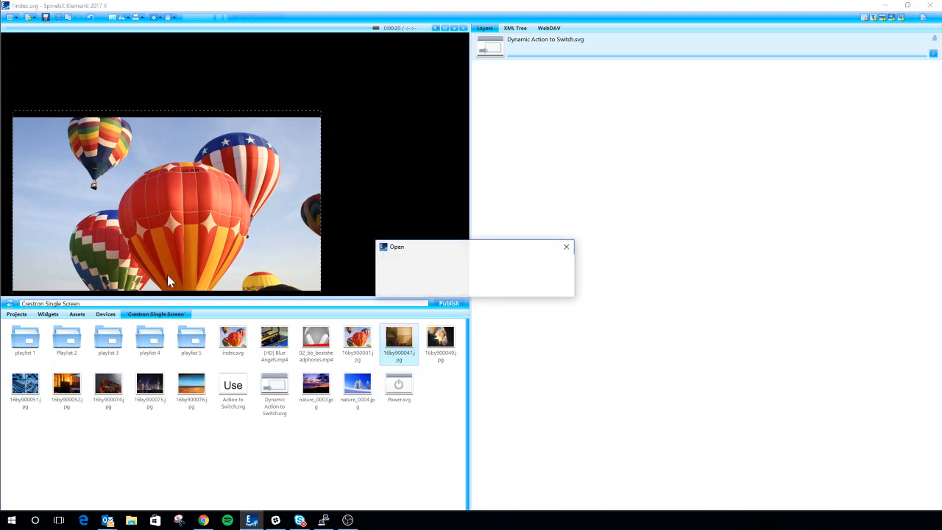
Open the Crestron Multiple Screen project from the project library.
{"action": "left_click", "coordinate": [20, 315]}
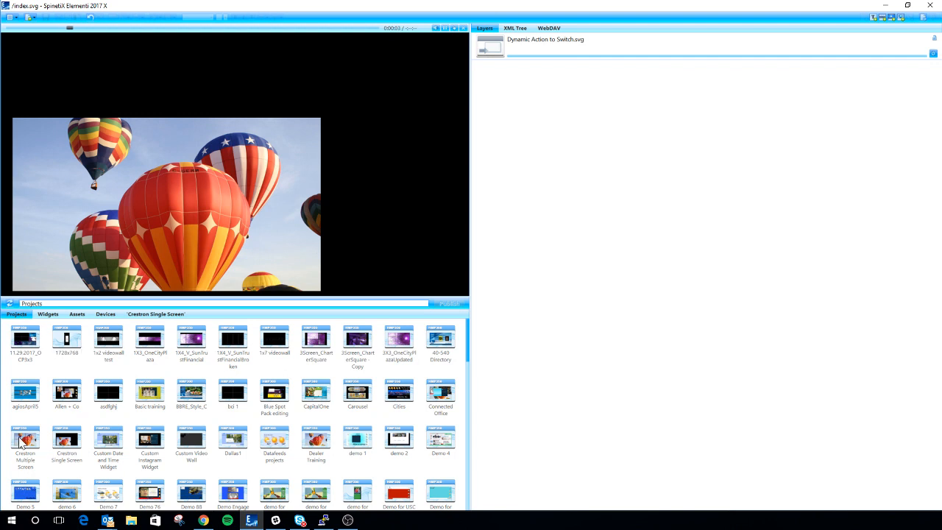
{"action": "left_click", "coordinate": [33, 440]}
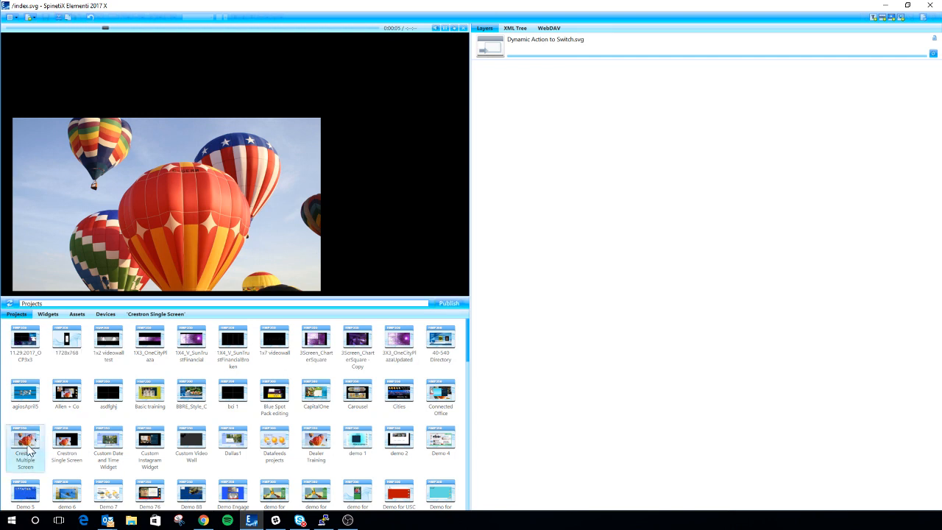
{"action": "right_click", "coordinate": [26, 446]}
{"action": "left_click", "coordinate": [64, 339]}
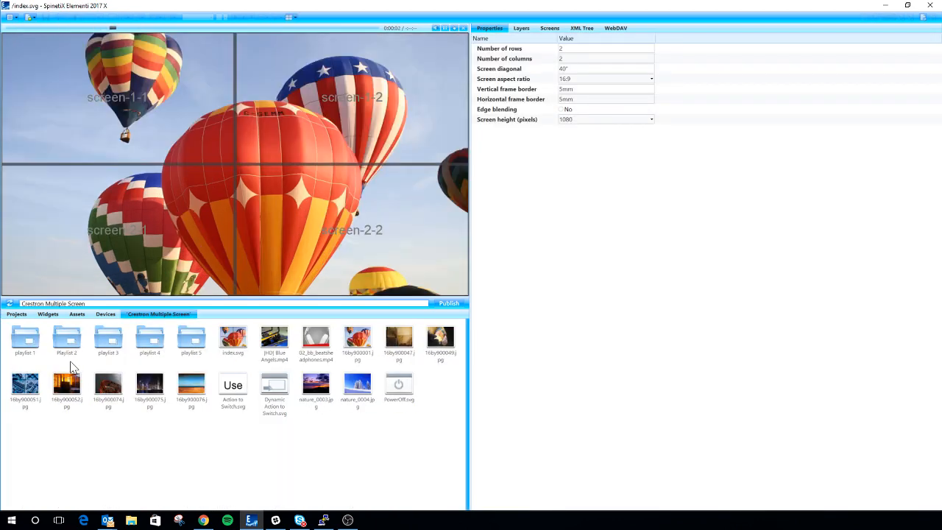
{"action": "left_click", "coordinate": [229, 336]}
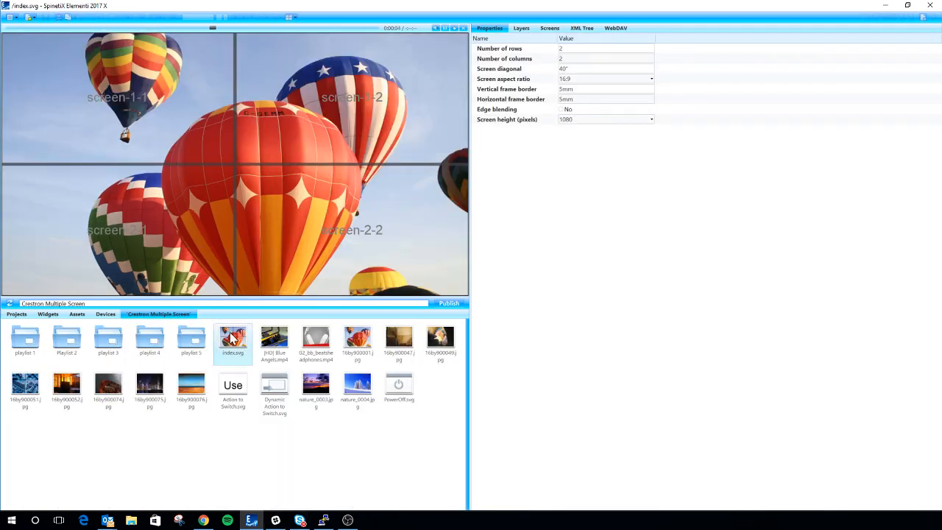
{"action": "left_click", "coordinate": [282, 383]}
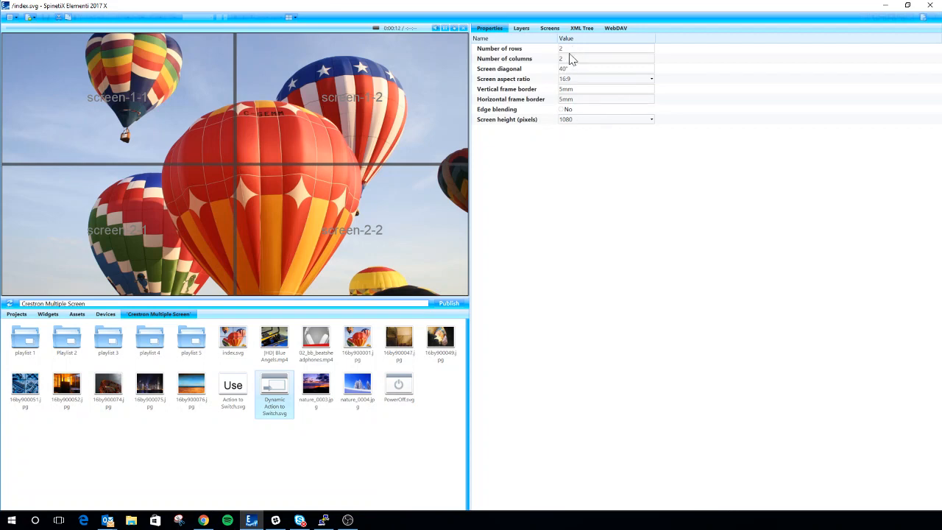
{"action": "left_click", "coordinate": [522, 29]}
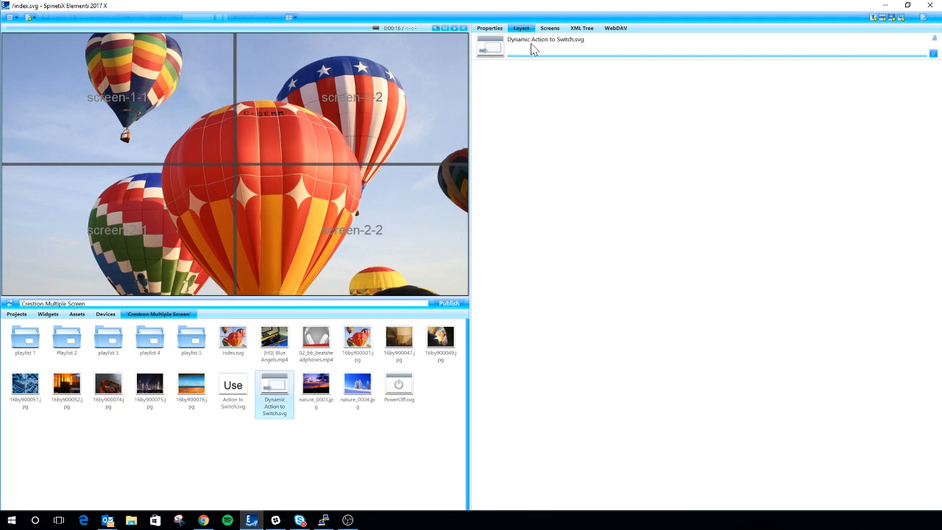
{"action": "left_click", "coordinate": [532, 46]}
{"action": "double_click", "coordinate": [533, 46]}
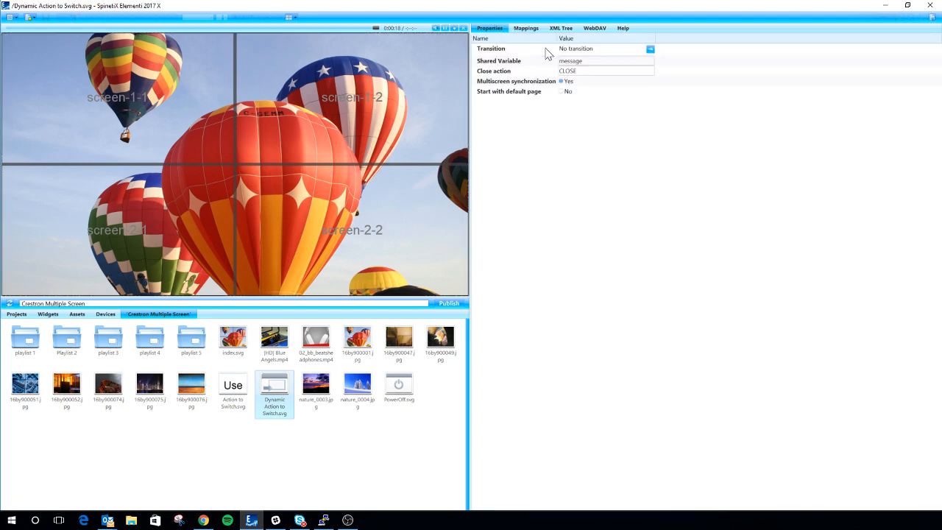
{"action": "left_click", "coordinate": [588, 62]}
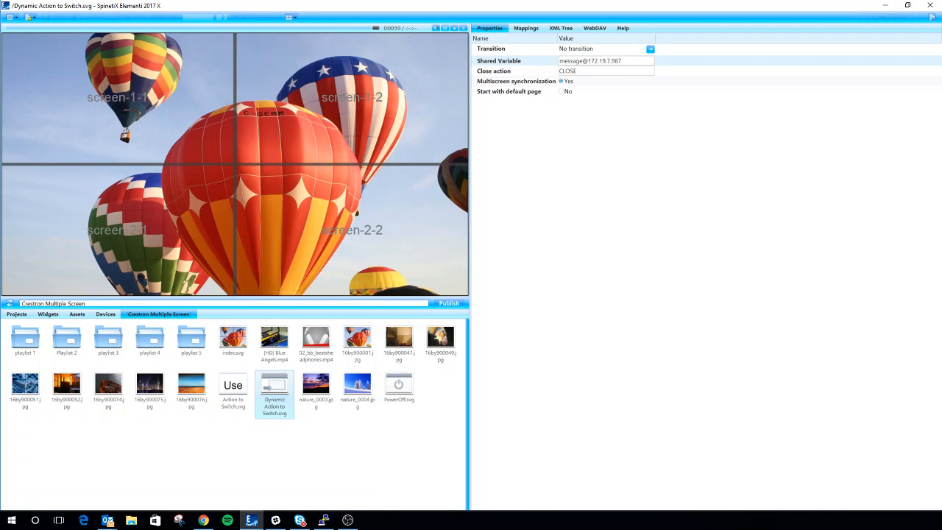
Clear the widget's Shared Variable value and return to the index.svg layers.
{"action": "key", "text": "BackSpace"}
{"action": "key", "text": "BackSpace"}
{"action": "key", "text": "BackSpace"}
{"action": "key", "text": "BackSpace"}
{"action": "key", "text": "BackSpace"}
{"action": "key", "text": "BackSpace"}
{"action": "key", "text": "BackSpace"}
{"action": "key", "text": "BackSpace"}
{"action": "key", "text": "BackSpace"}
{"action": "key", "text": "BackSpace"}
{"action": "key", "text": "BackSpace"}
{"action": "key", "text": "BackSpace"}
{"action": "key", "text": "BackSpace"}
{"action": "key", "text": "BackSpace"}
{"action": "key", "text": "BackSpace"}
{"action": "key", "text": "BackSpace"}
{"action": "key", "text": "BackSpace"}
{"action": "key", "text": "BackSpace"}
{"action": "key", "text": "BackSpace"}
{"action": "key", "text": "BackSpace"}
{"action": "left_click", "coordinate": [933, 23]}
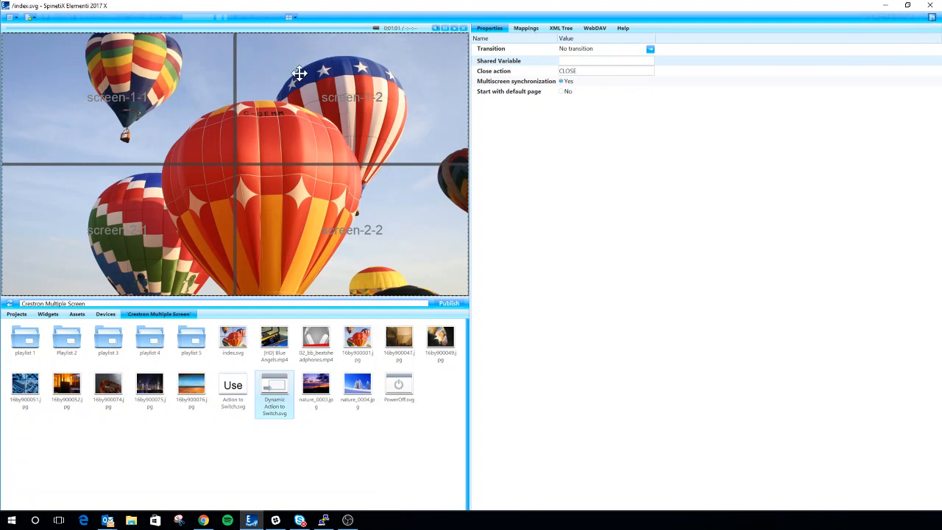
Resize and move the Dynamic Action to Switch layer so that it fills only screen-2-1 of the video wall.
{"action": "left_click_drag", "start_coordinate": [367, 110], "coordinate": [344, 118]}
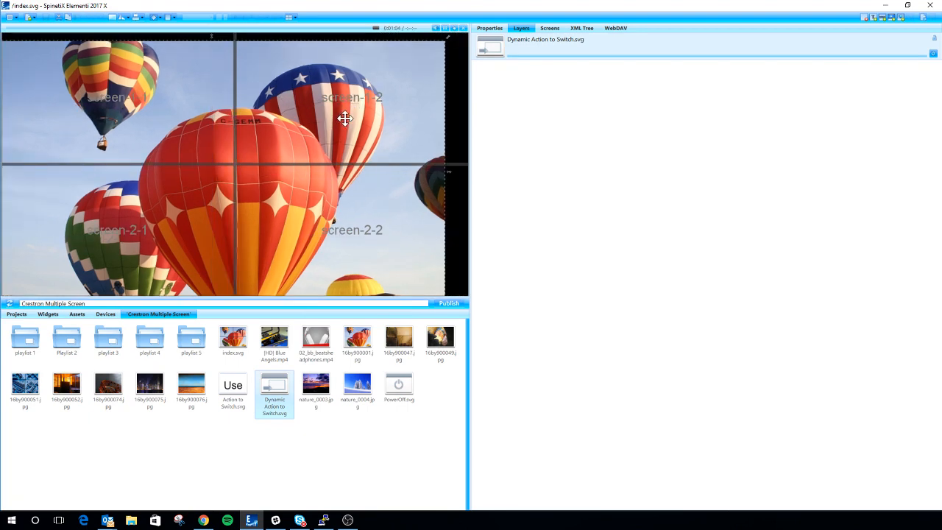
{"action": "left_click_drag", "start_coordinate": [444, 38], "coordinate": [215, 166]}
{"action": "left_click_drag", "start_coordinate": [185, 199], "coordinate": [208, 198]}
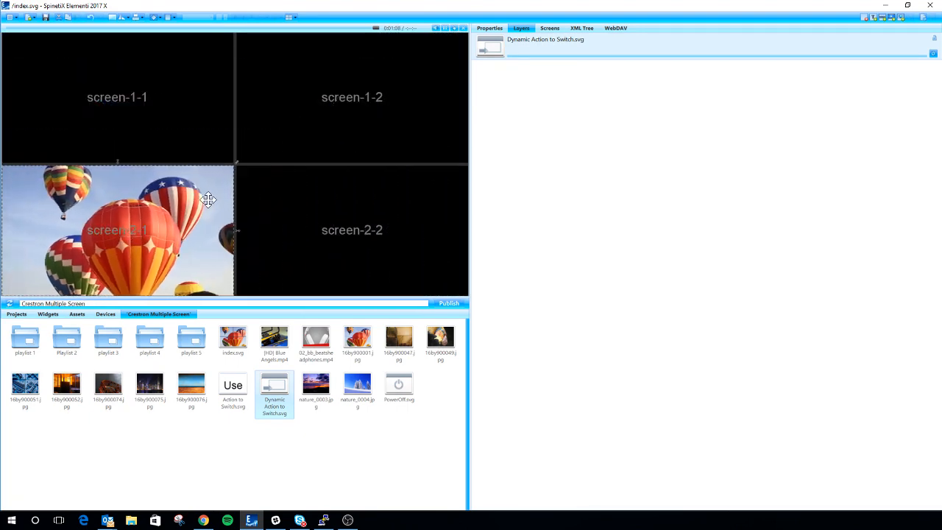